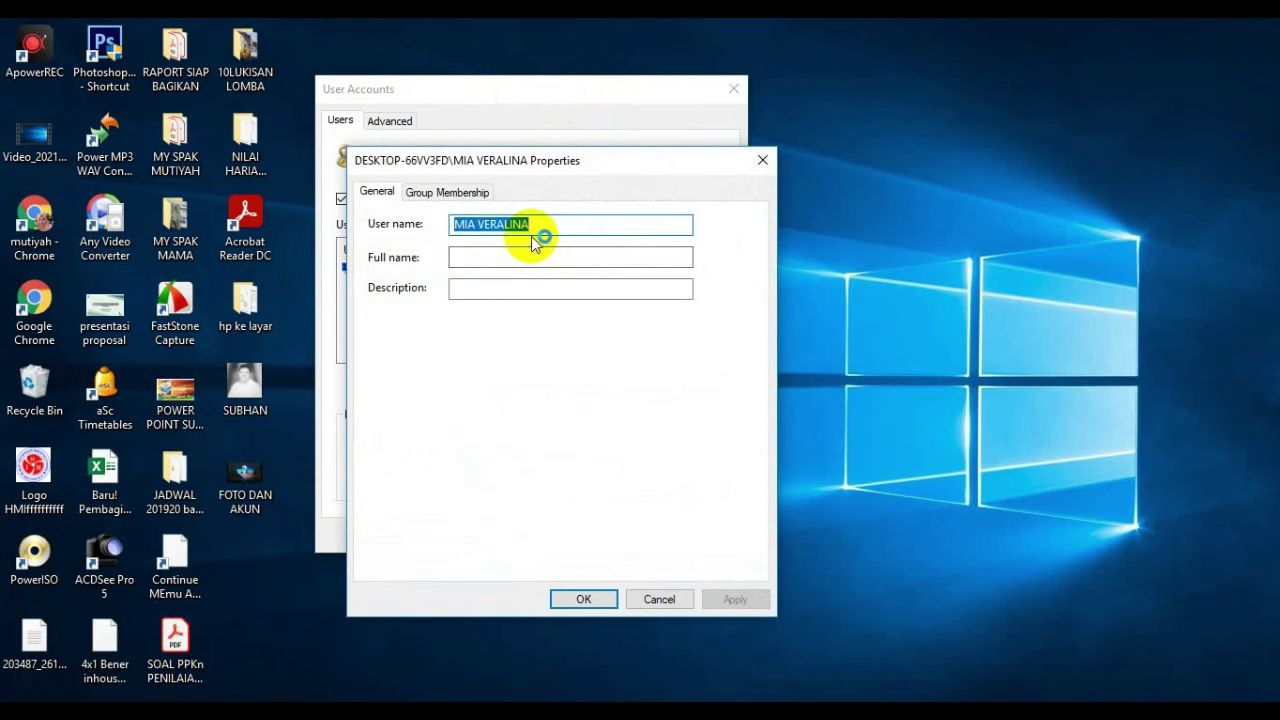
# Step: Rename the Windows account by entering the person's name as its user name, apply the change, and close the User Accounts dialog
pyautogui.write('SUBHAN')
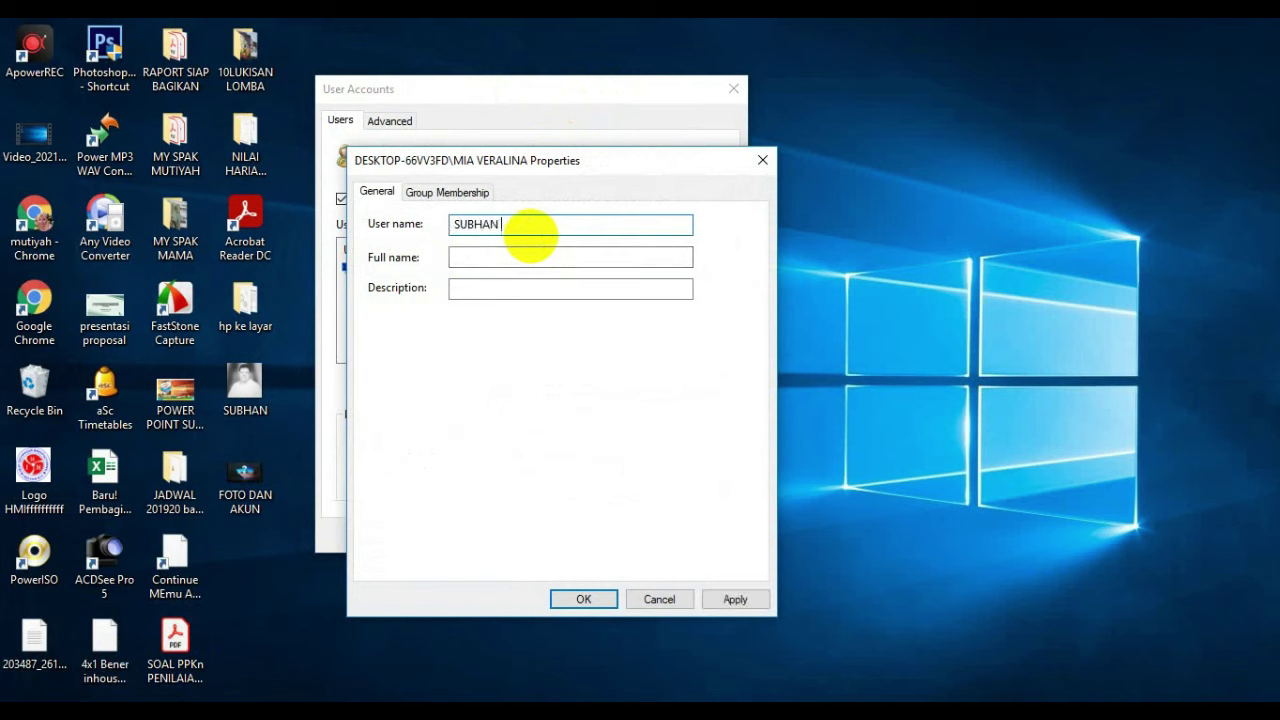
pyautogui.write(' BEDAHAN')
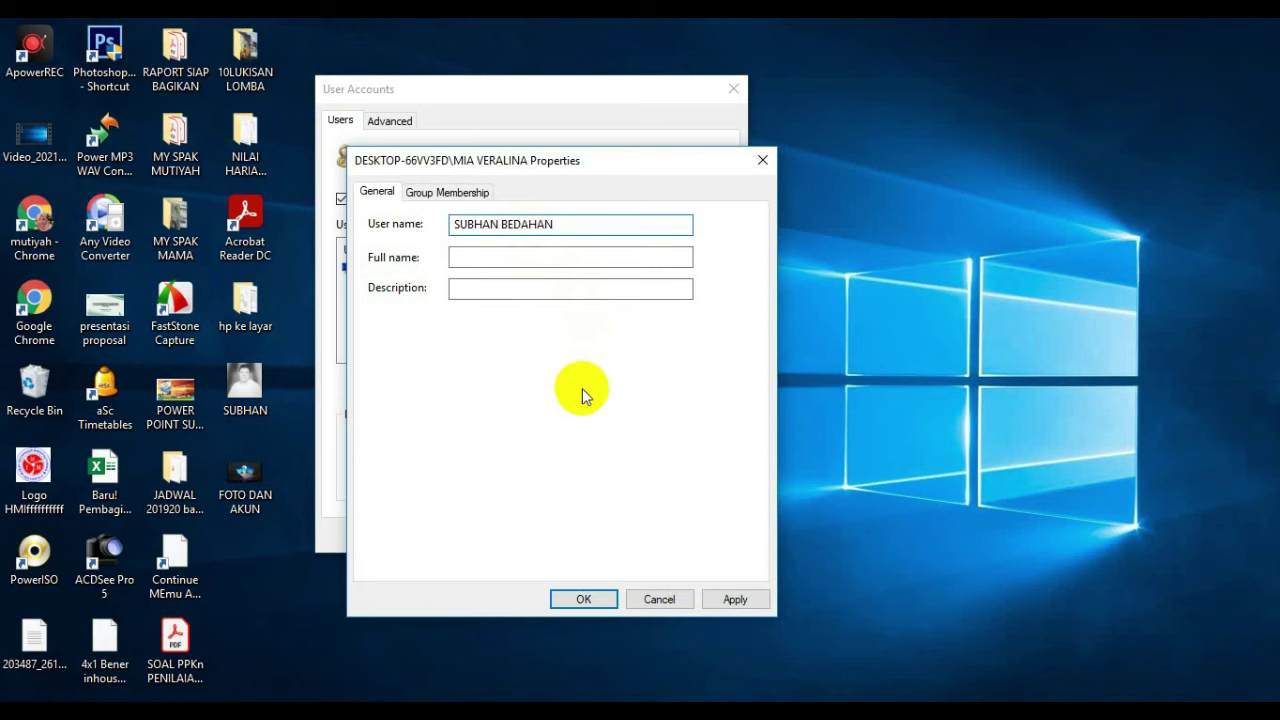
pyautogui.click(748, 603)
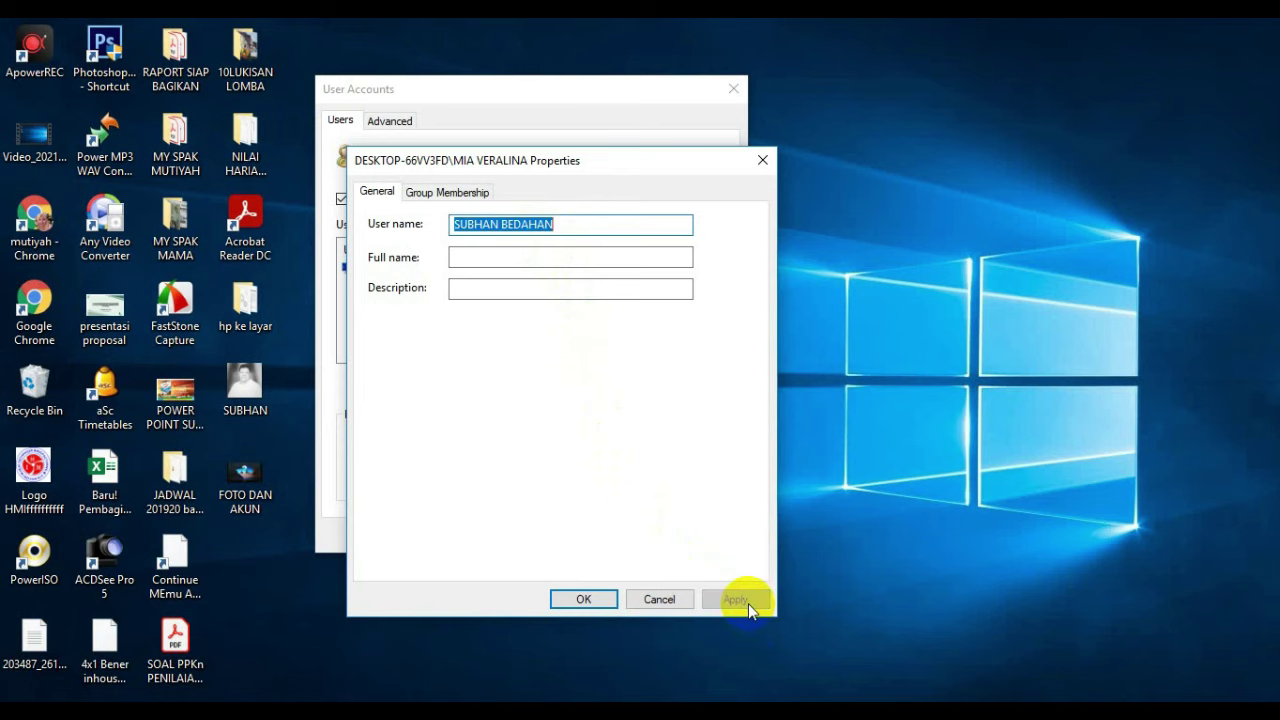
pyautogui.click(594, 599)
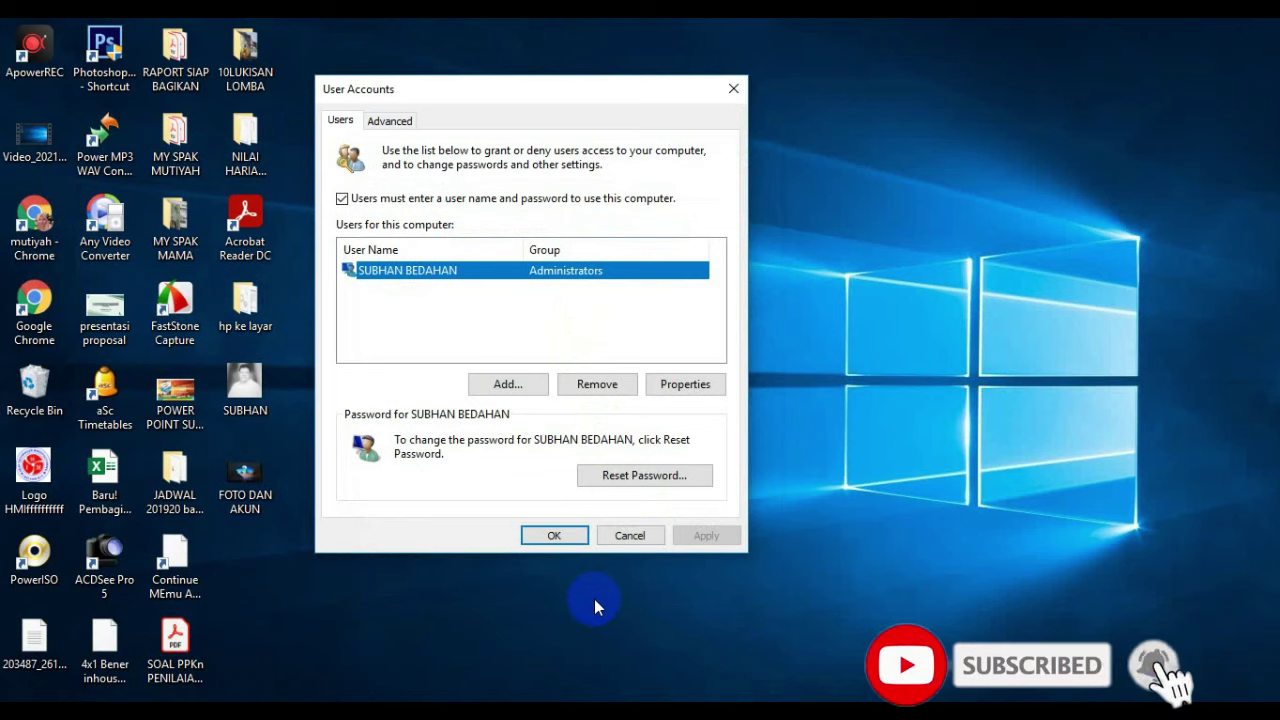
pyautogui.click(576, 538)
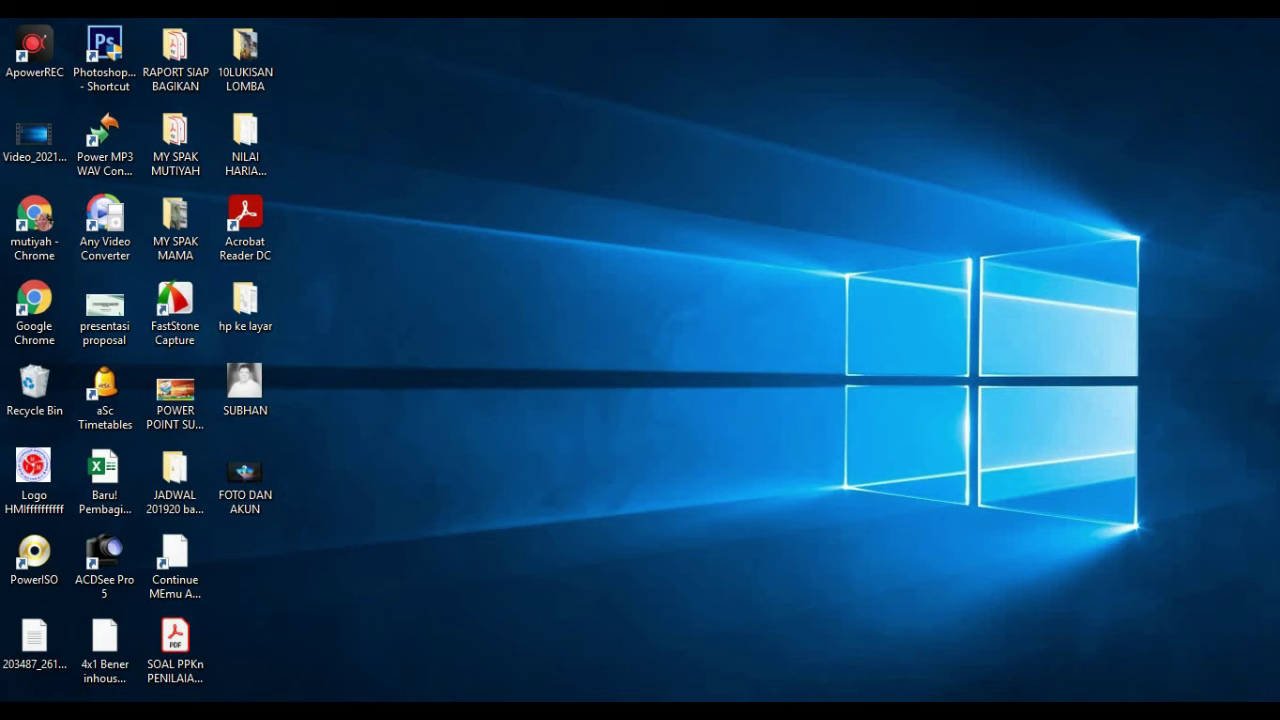
# Step: Open the Accounts section of Windows Settings to show the current account's info
pyautogui.press('super')
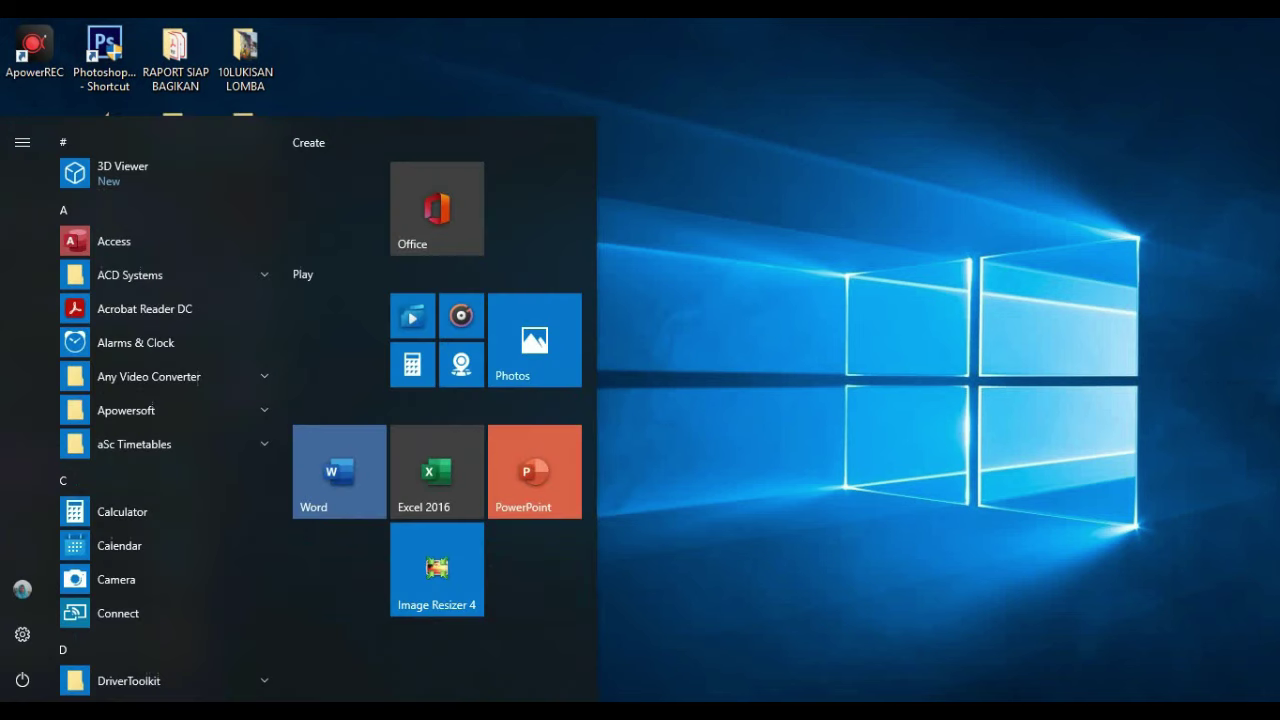
pyautogui.press('super')
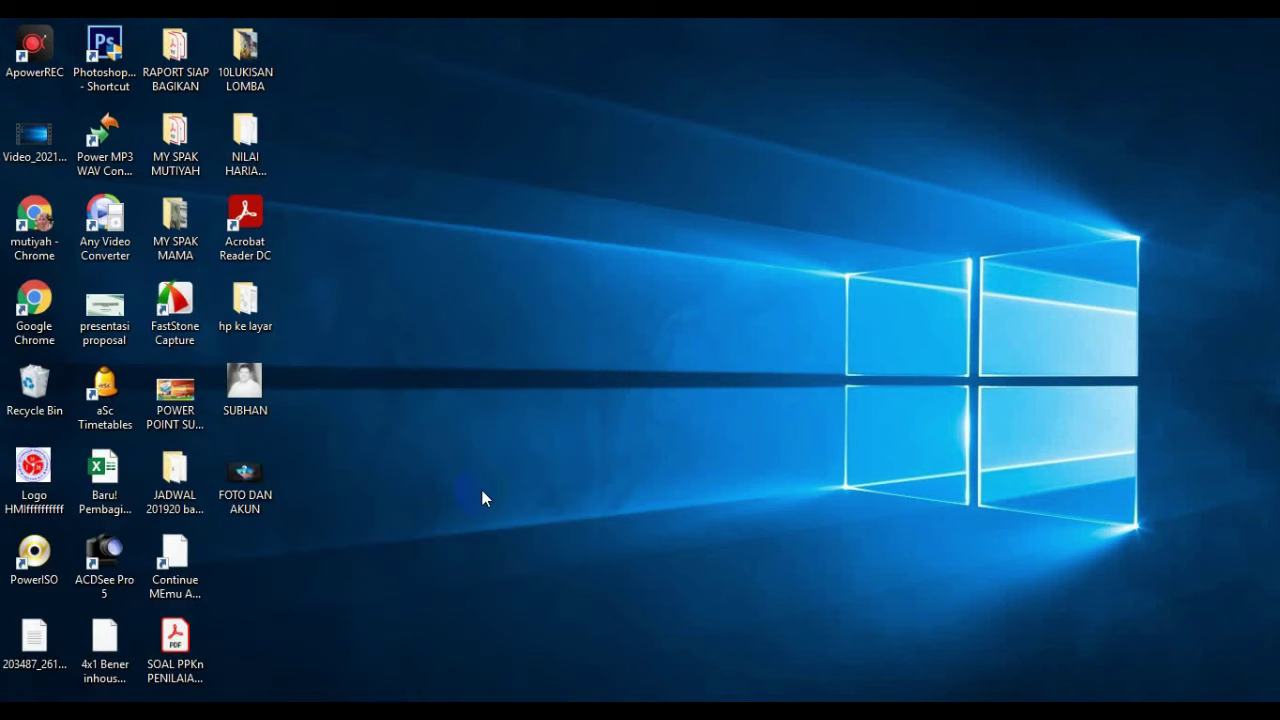
pyautogui.press('super')
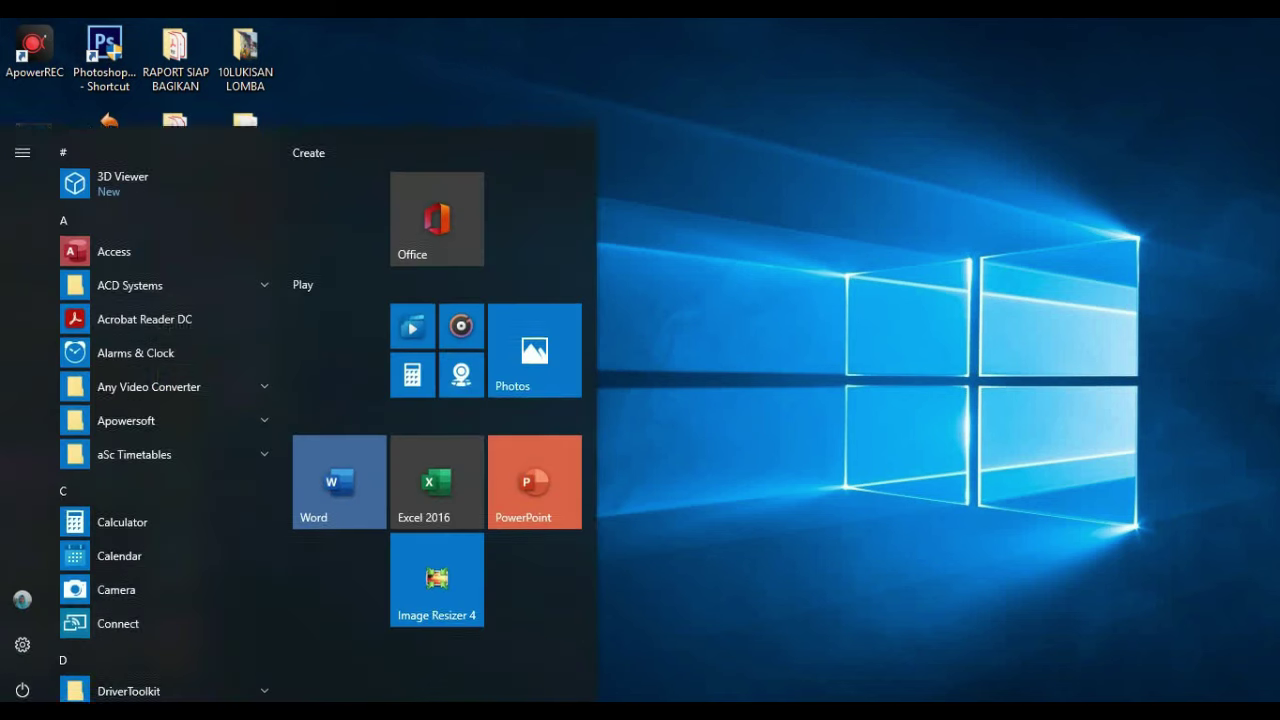
pyautogui.click(23, 636)
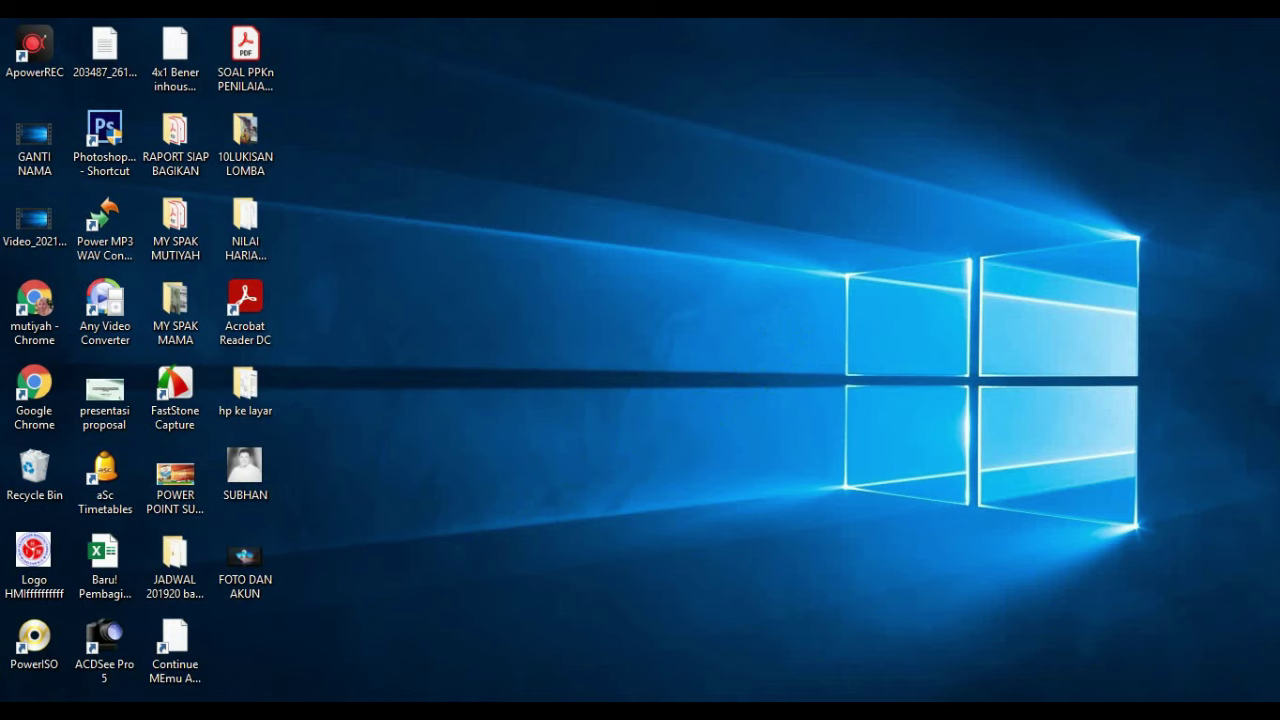
pyautogui.press('super')
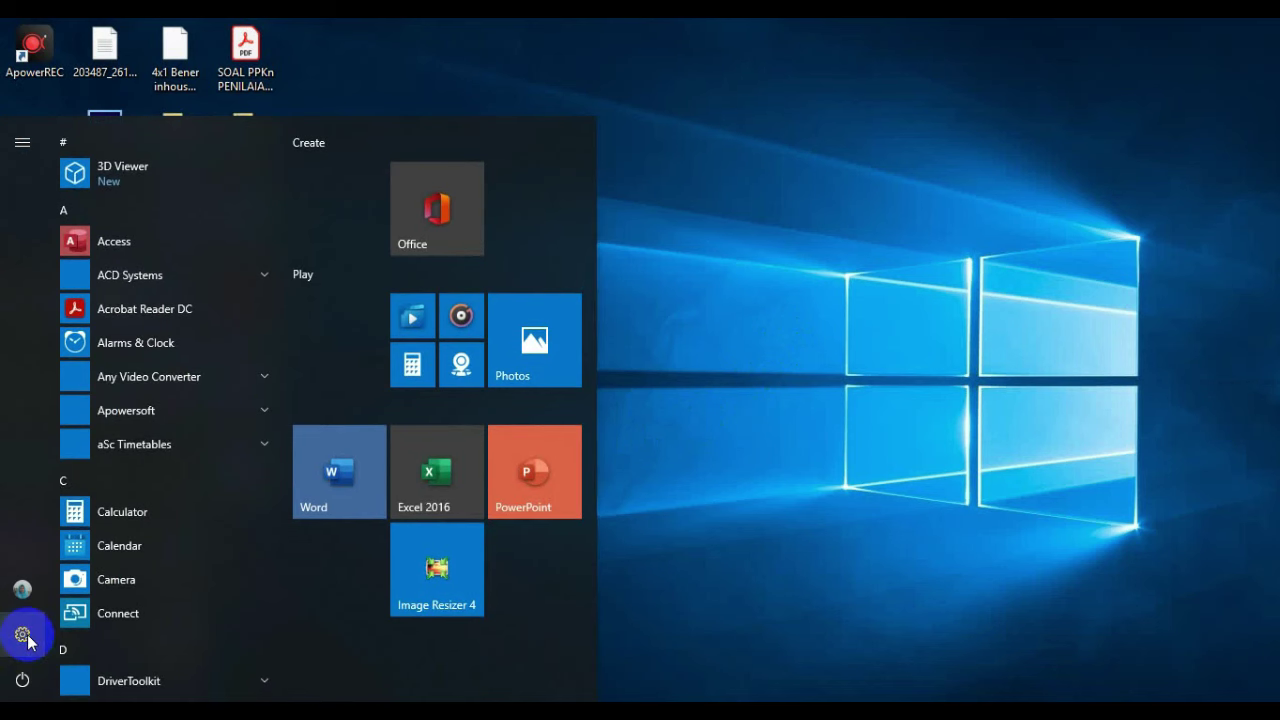
pyautogui.click(24, 636)
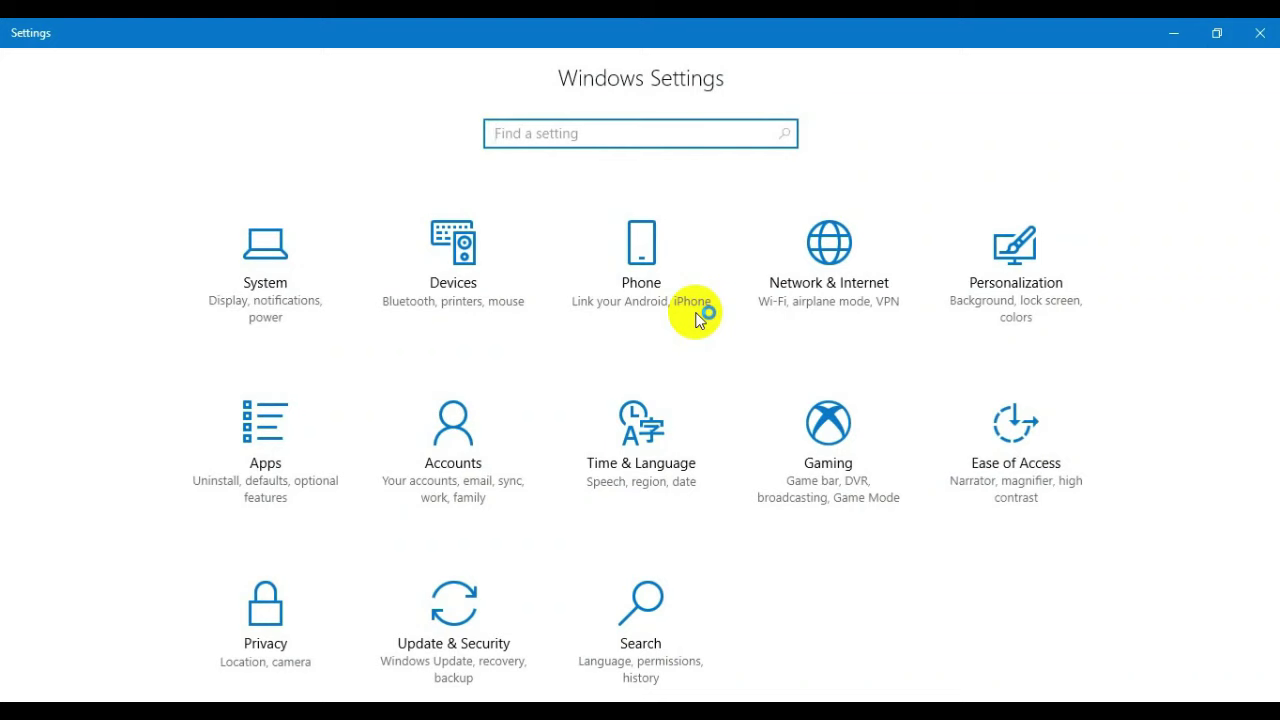
pyautogui.click(460, 441)
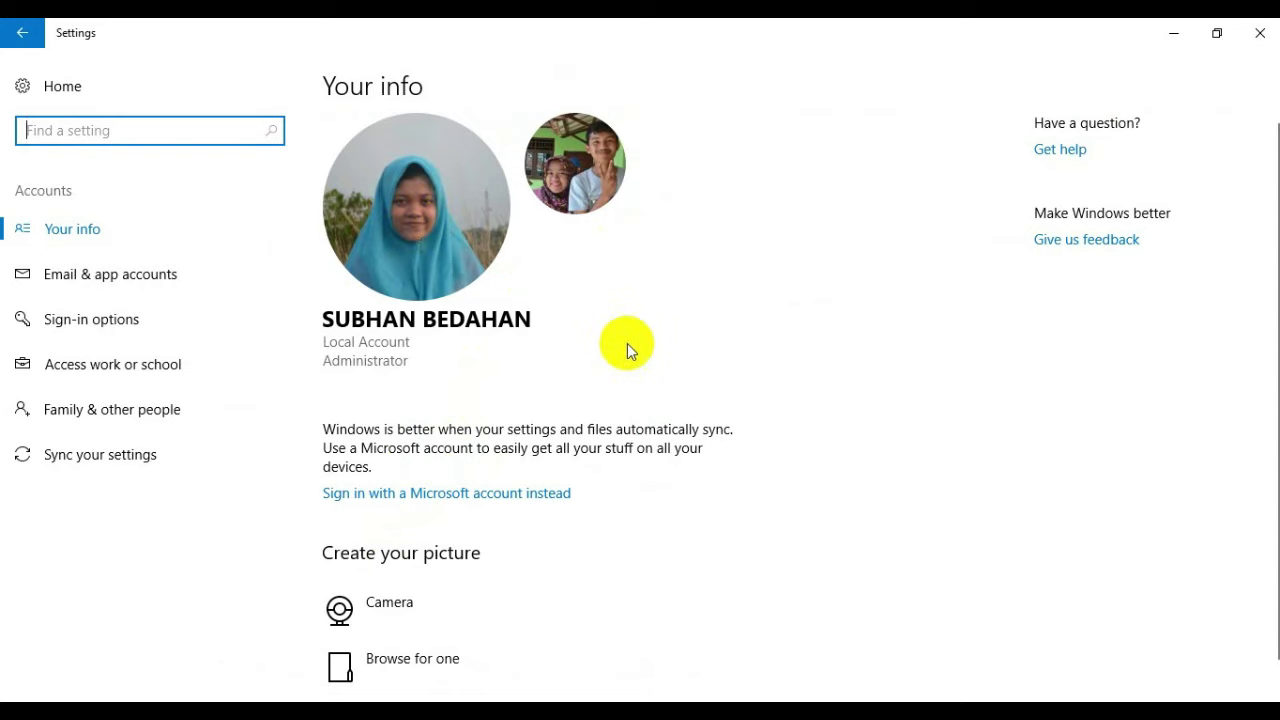
# Step: Set the account picture to the man's black-and-white portrait JPEG from the Desktop folder, and close Settings
pyautogui.scroll(-1, 620, 339)
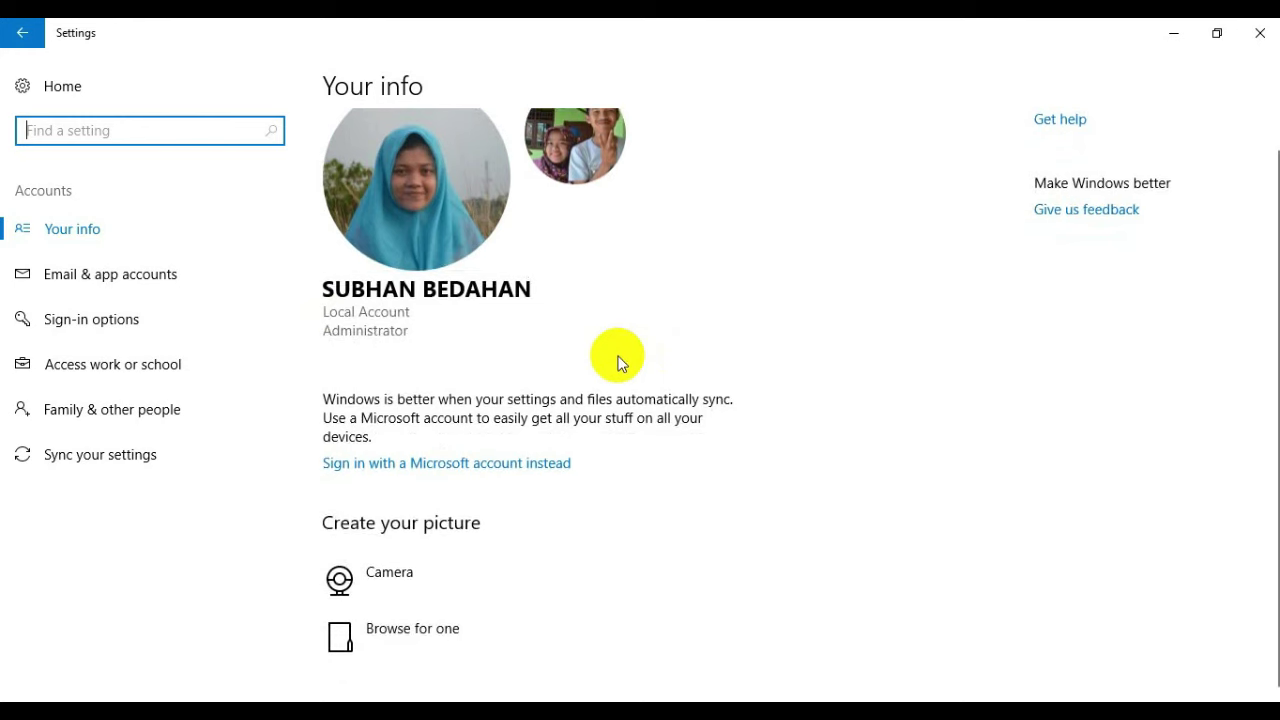
pyautogui.click(388, 632)
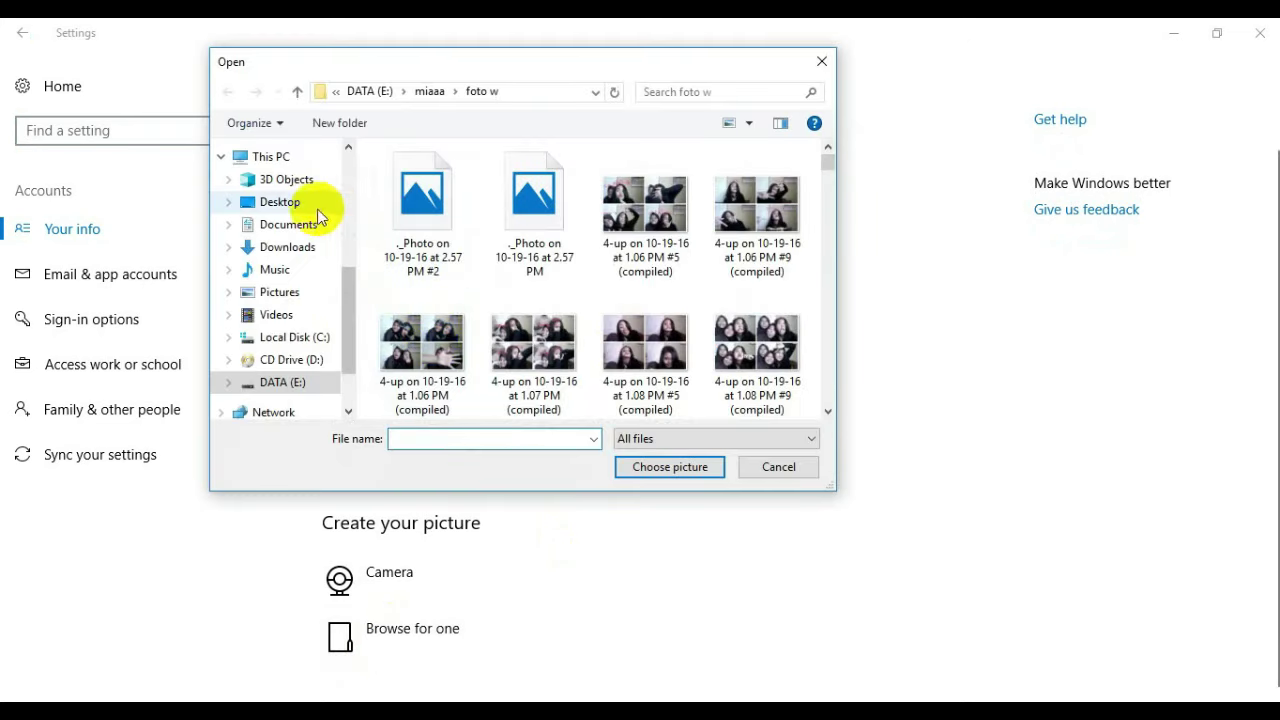
pyautogui.click(285, 203)
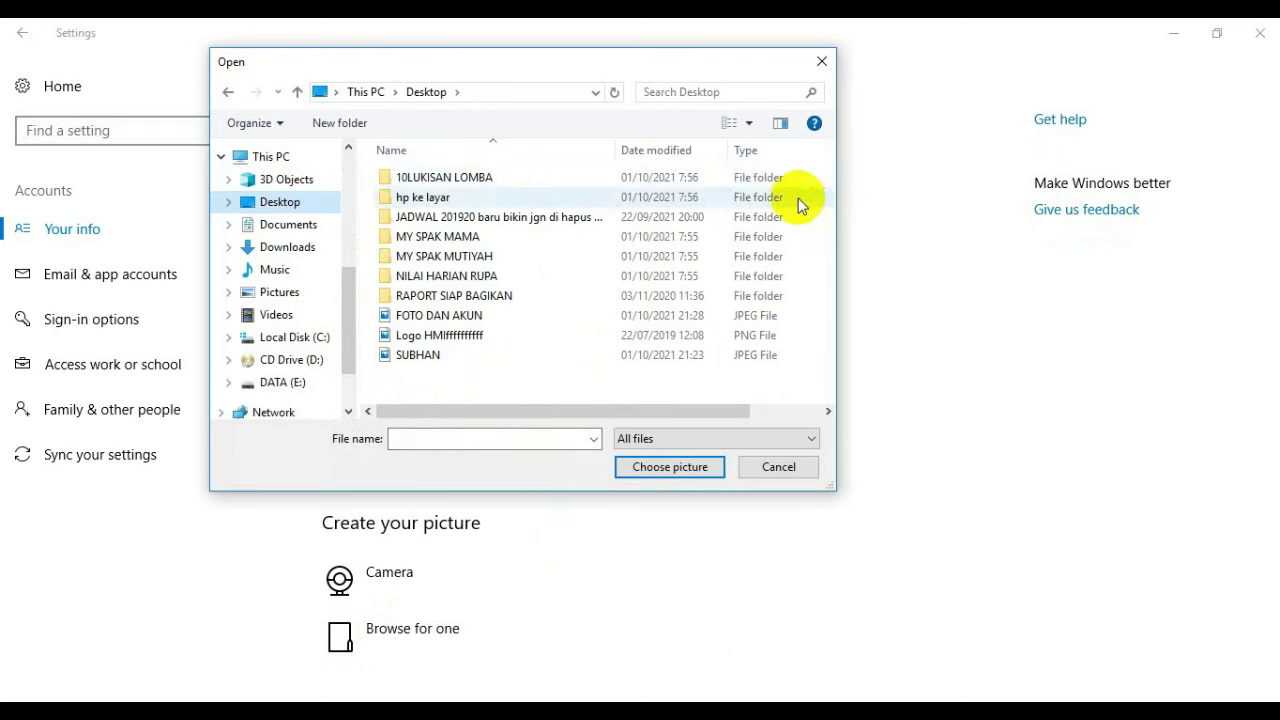
pyautogui.click(438, 357)
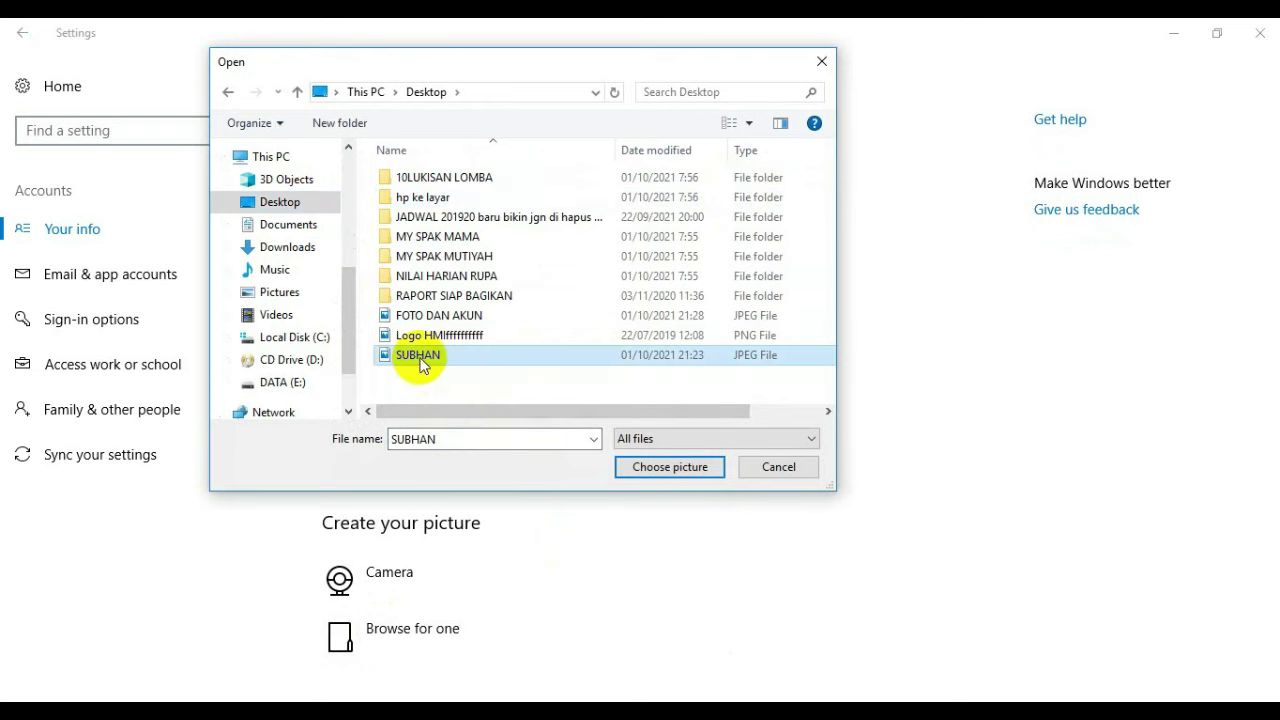
pyautogui.click(669, 468)
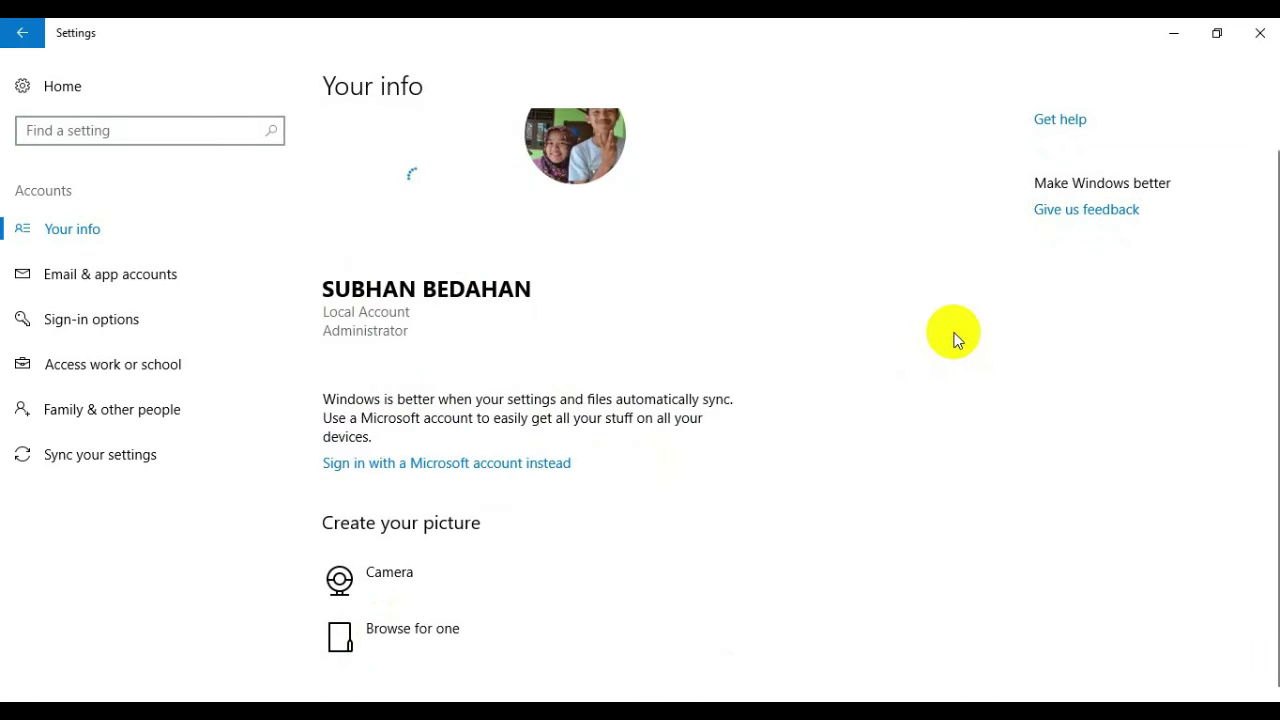
pyautogui.scroll(1, 1206, 237)
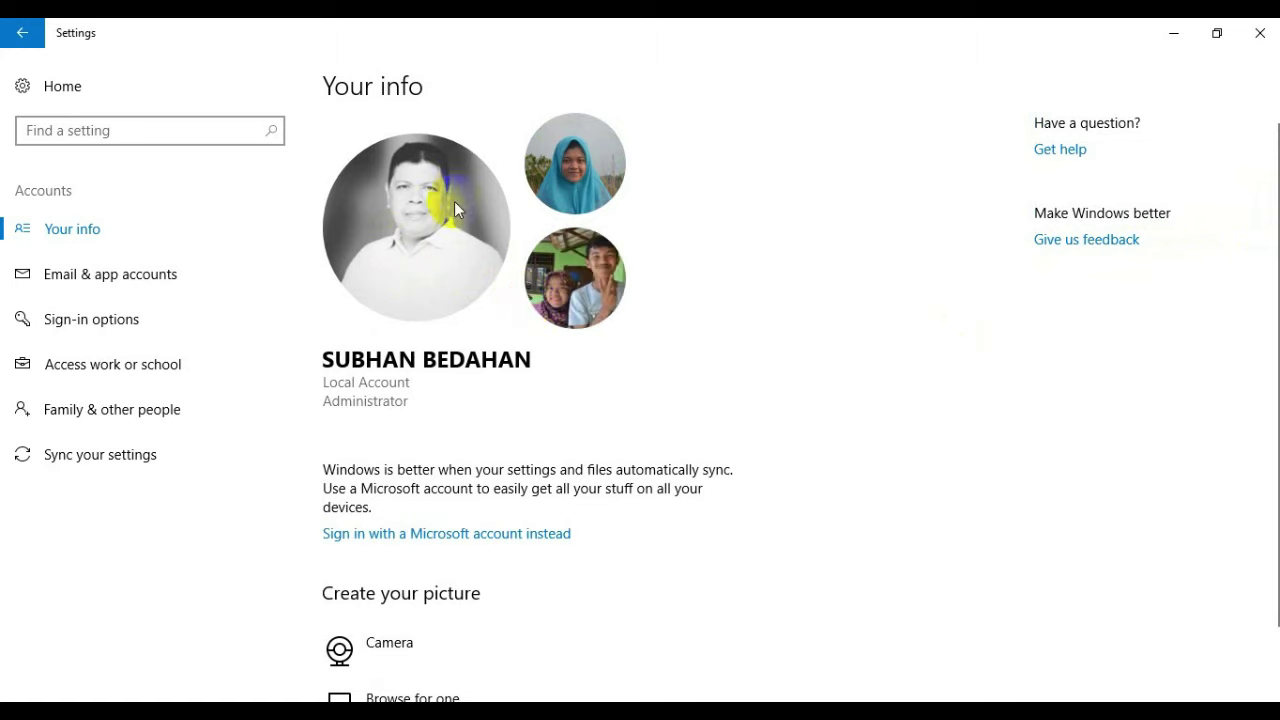
pyautogui.moveTo(437, 360); pyautogui.dragTo(464, 364)
pyautogui.click(1166, 93)
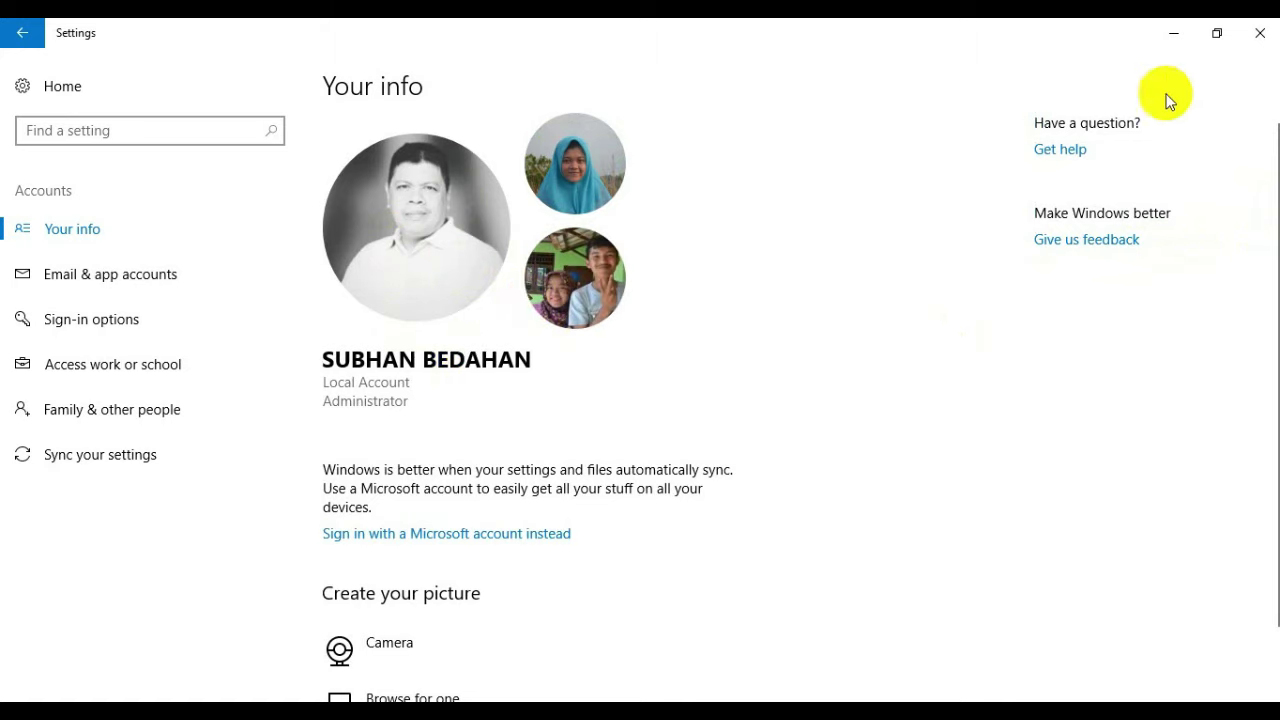
pyautogui.click(1262, 36)
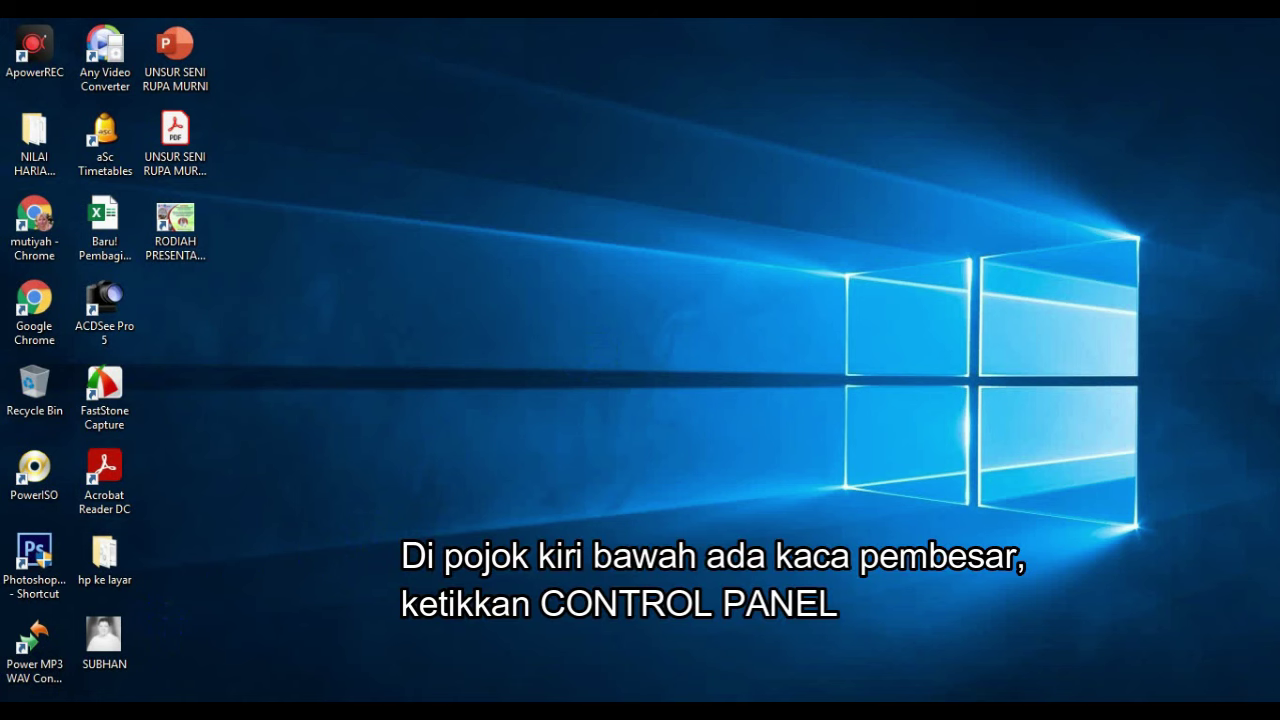
# Step: Search Windows for "control", open Control Panel, and go to the page for making changes to the user account
pyautogui.click(68, 712)
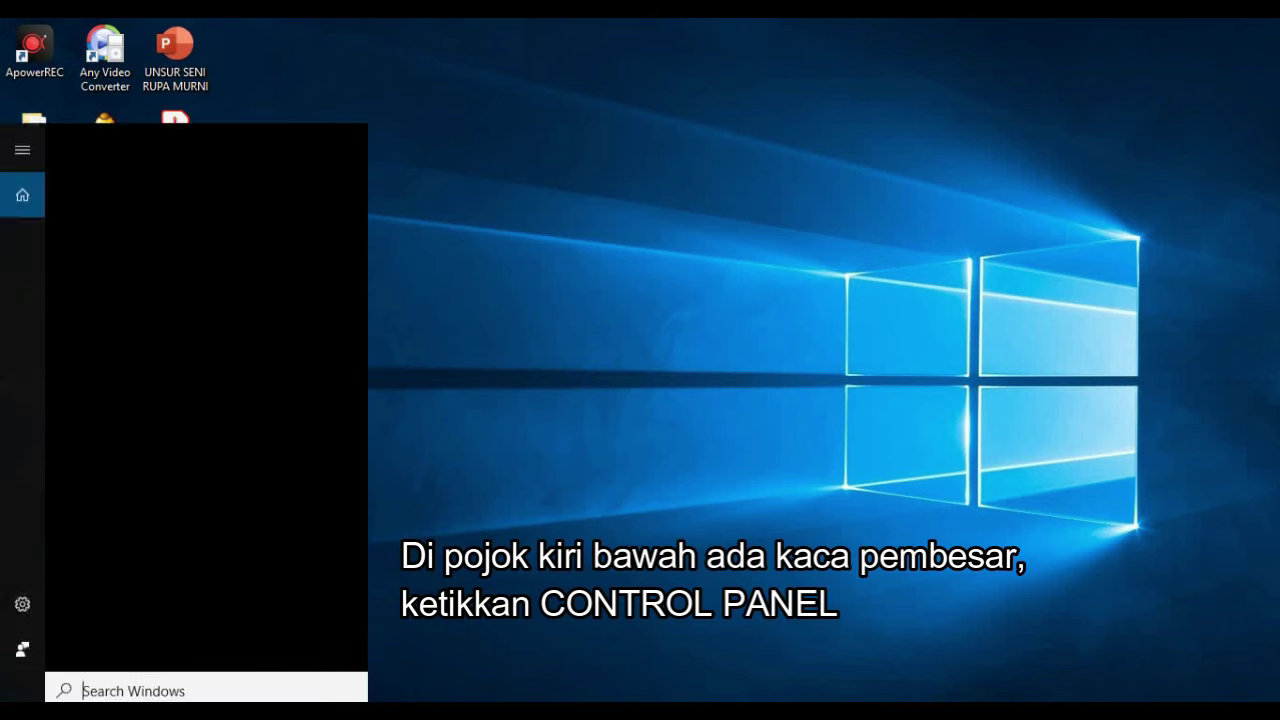
pyautogui.write('c')
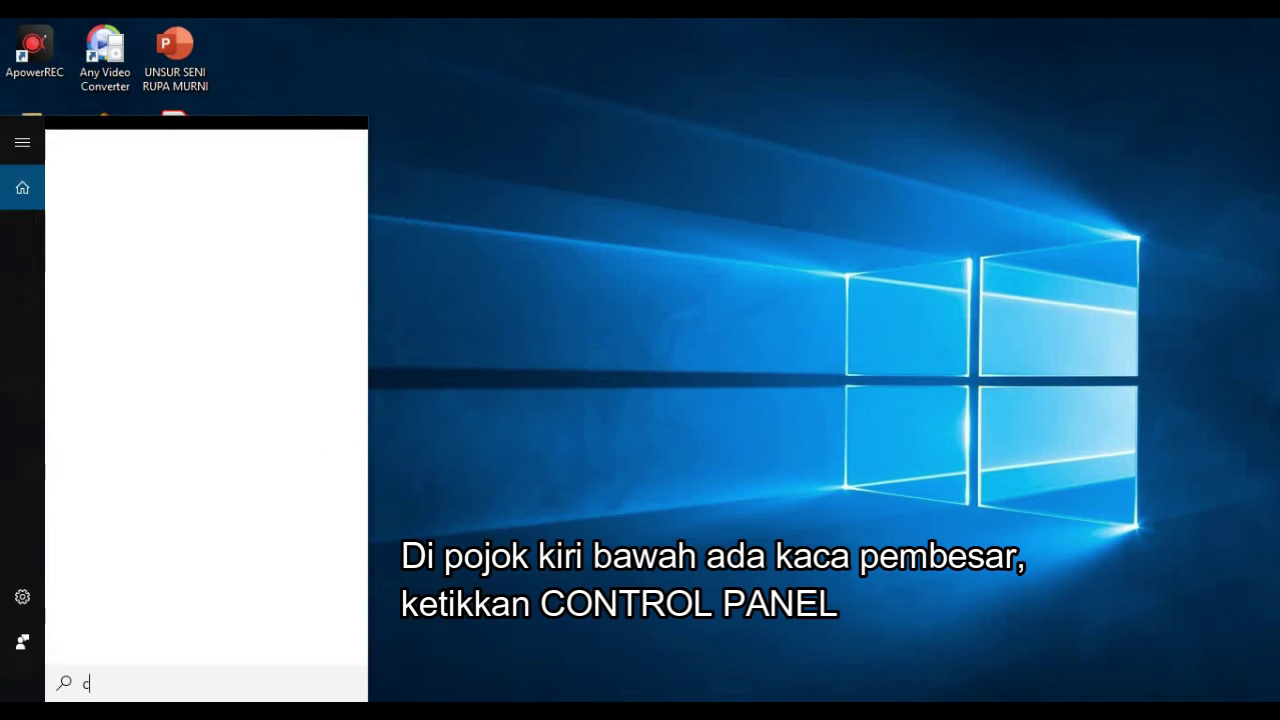
pyautogui.write('ontrol')
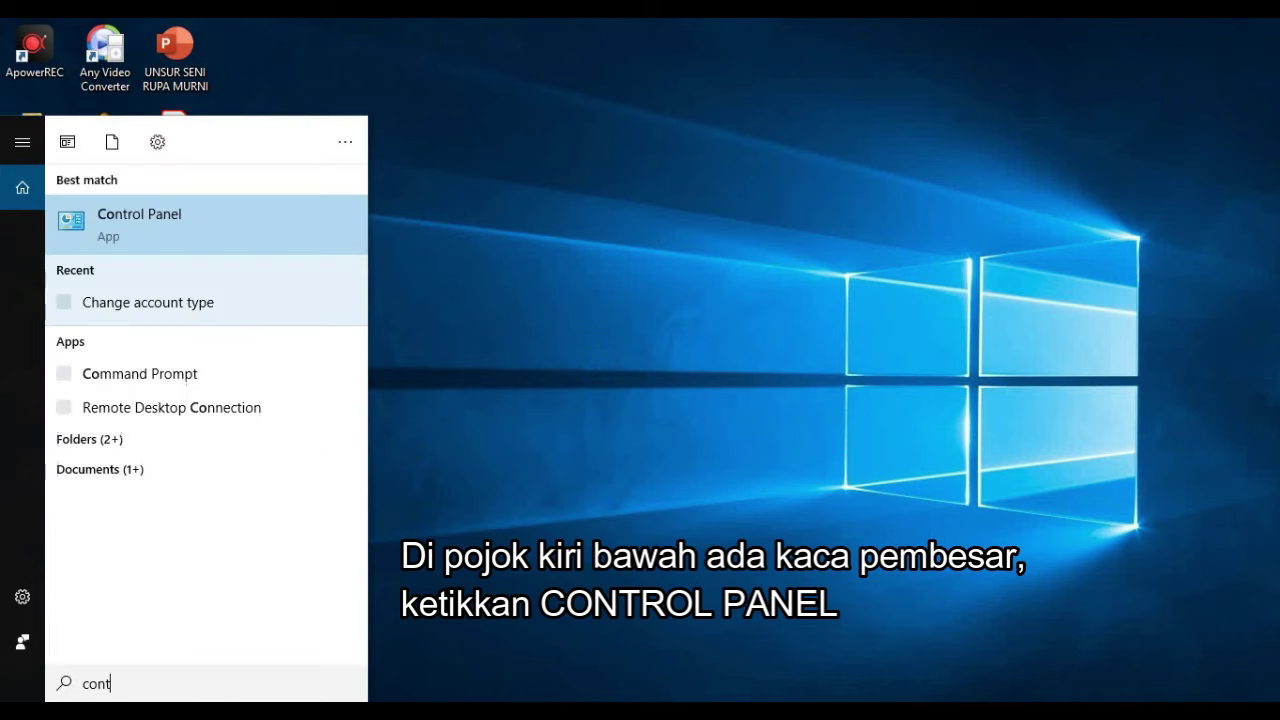
pyautogui.click(131, 229)
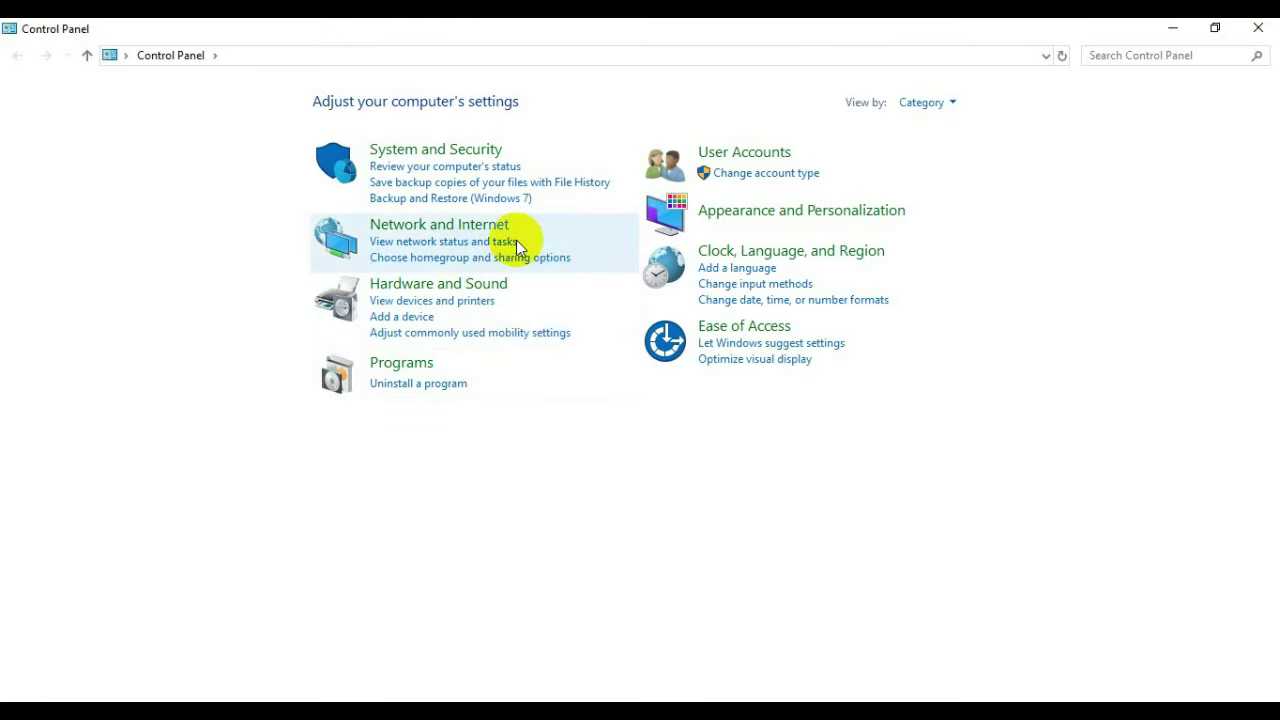
pyautogui.click(716, 152)
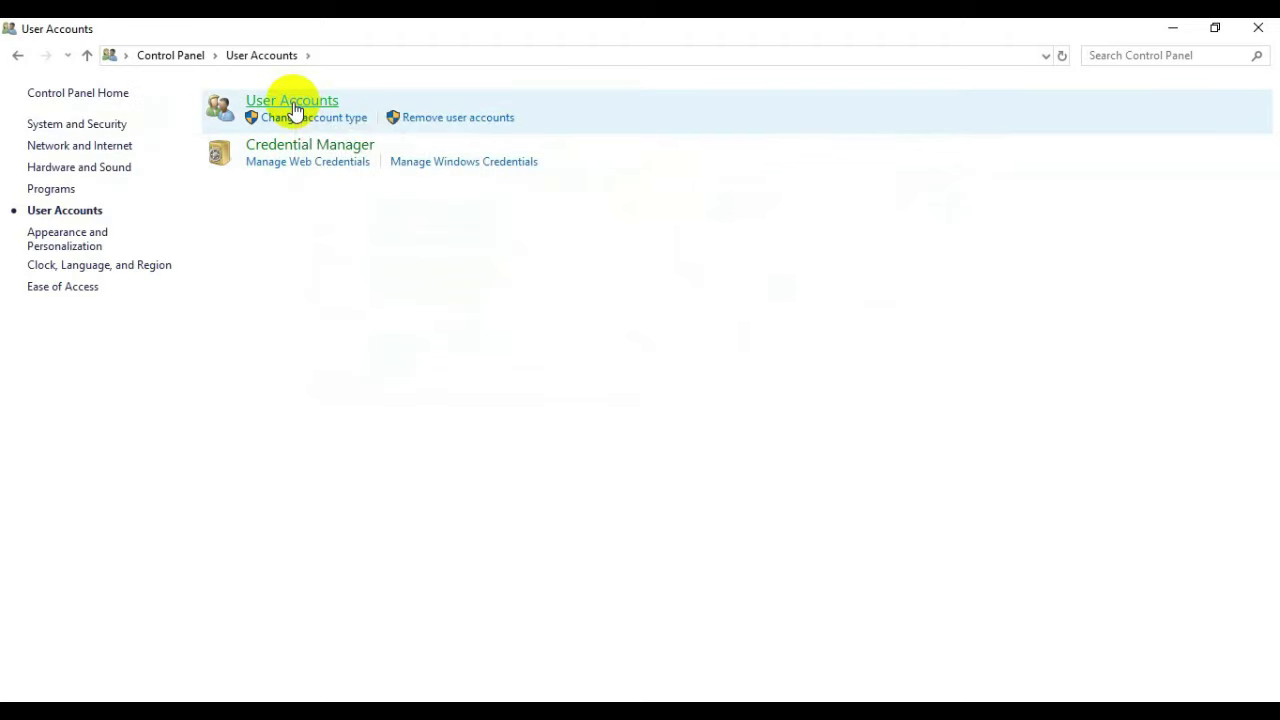
pyautogui.click(292, 102)
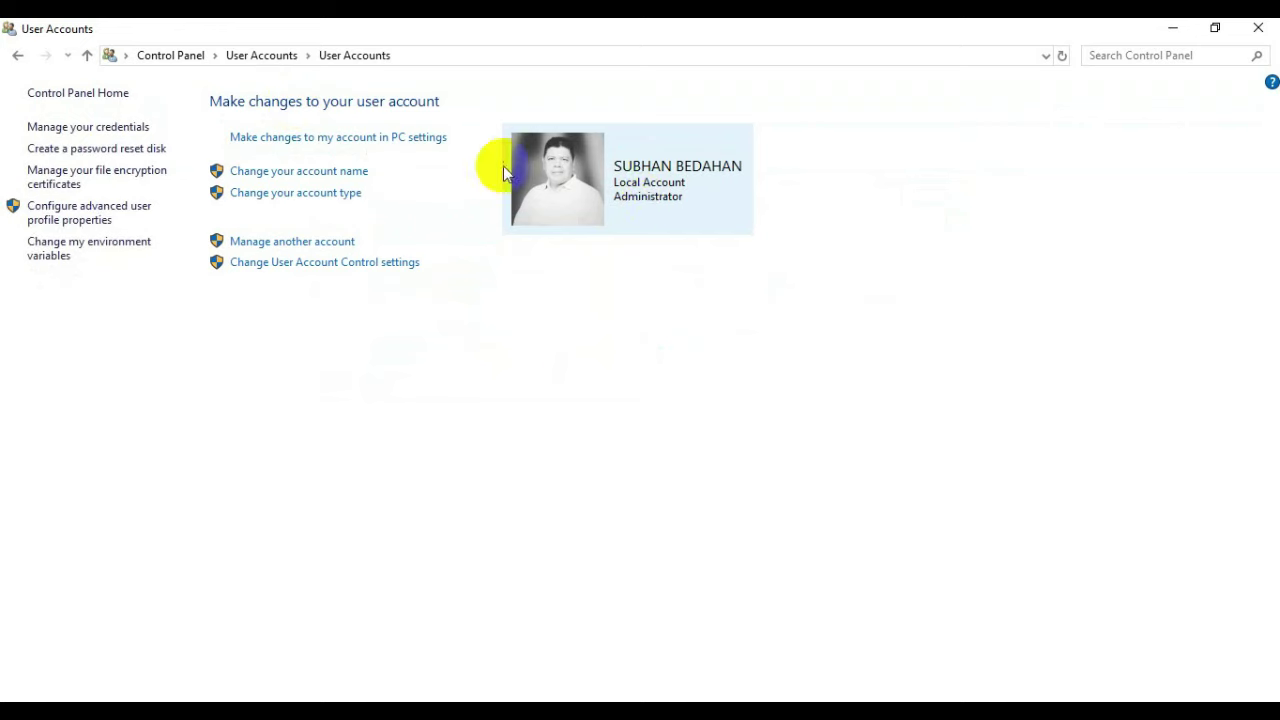
# Step: Change the account name to the person's name followed by "Depok", with only the initials capitalised, and close Control Panel
pyautogui.click(307, 173)
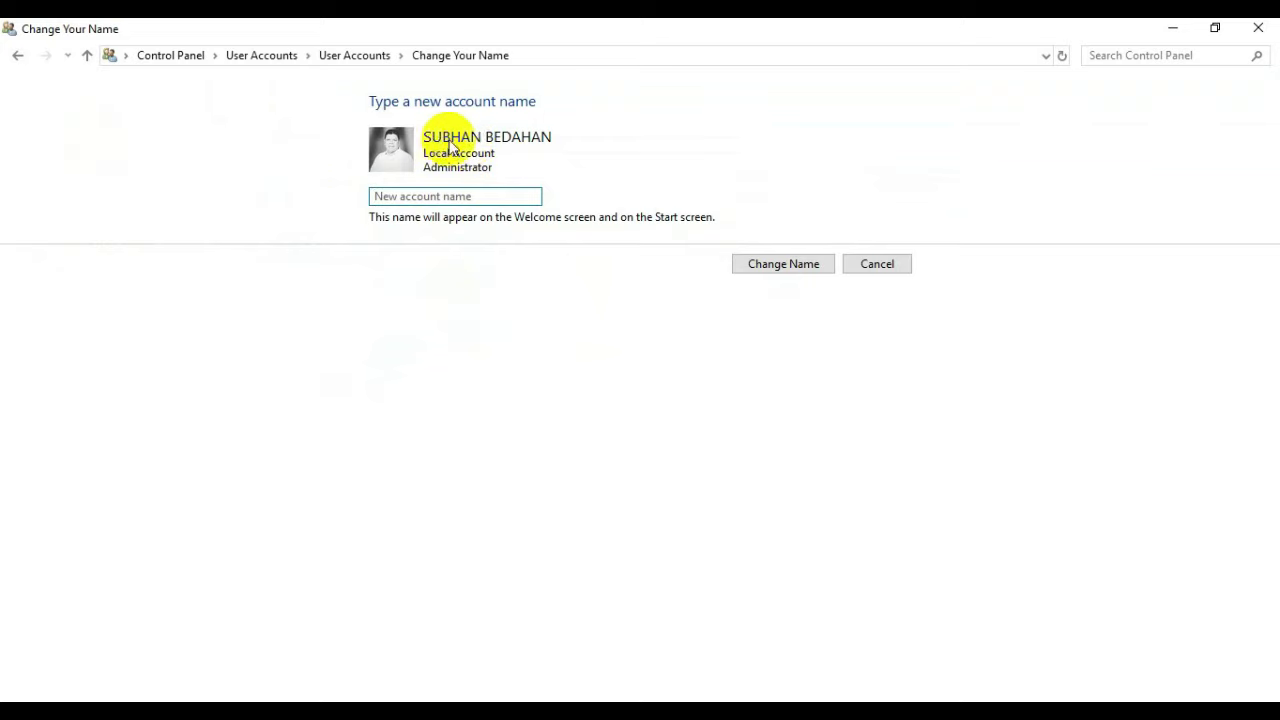
pyautogui.click(450, 199)
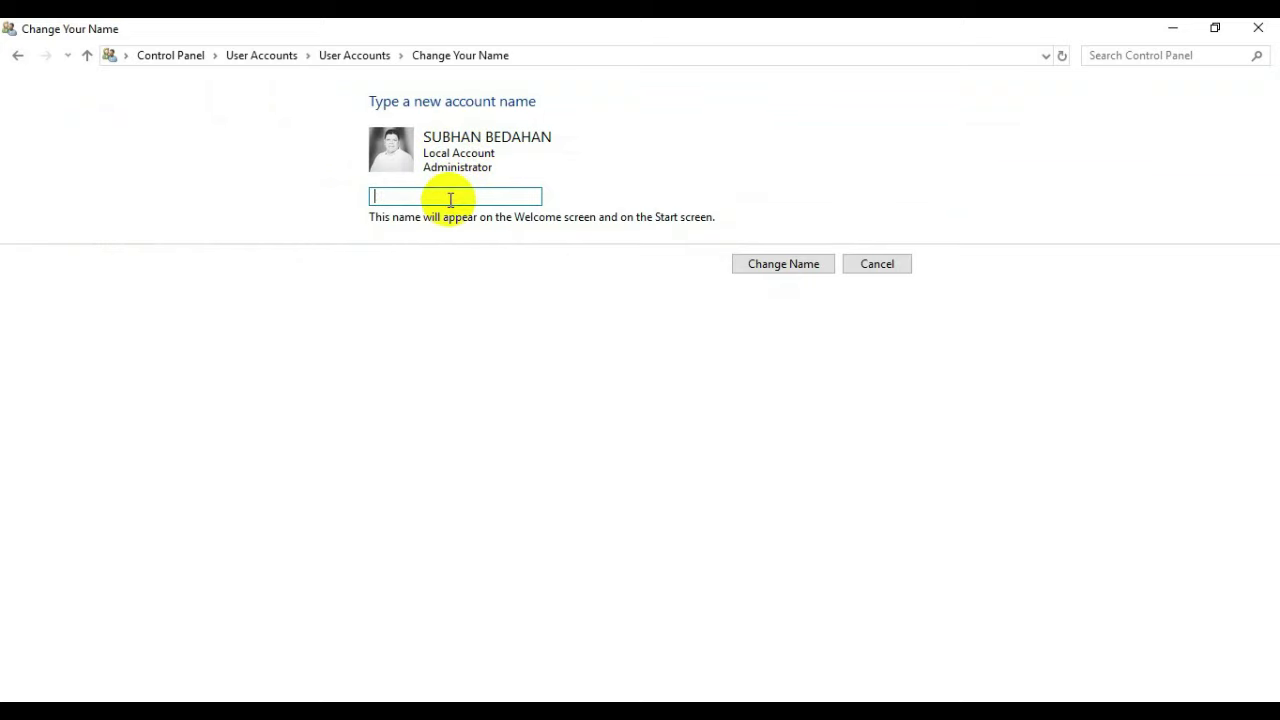
pyautogui.write('SUBHAN DEPOT')
pyautogui.press('BackSpace')
pyautogui.press('BackSpace')
pyautogui.press('BackSpace')
pyautogui.press('BackSpace')
pyautogui.press('BackSpace')
pyautogui.press('BackSpace')
pyautogui.press('BackSpace')
pyautogui.press('BackSpace')
pyautogui.press('BackSpace')
pyautogui.press('BackSpace')
pyautogui.press('BackSpace')
pyautogui.write('ubhan Depok')
pyautogui.click(781, 268)
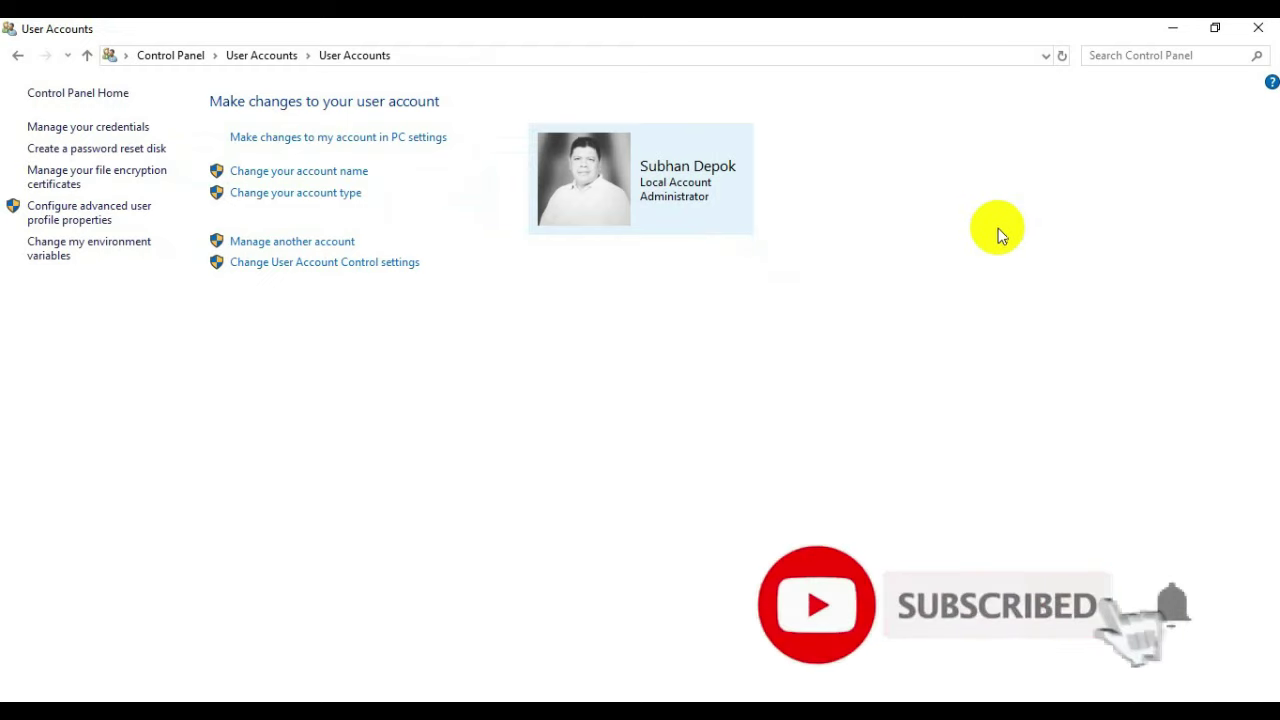
pyautogui.click(1262, 34)
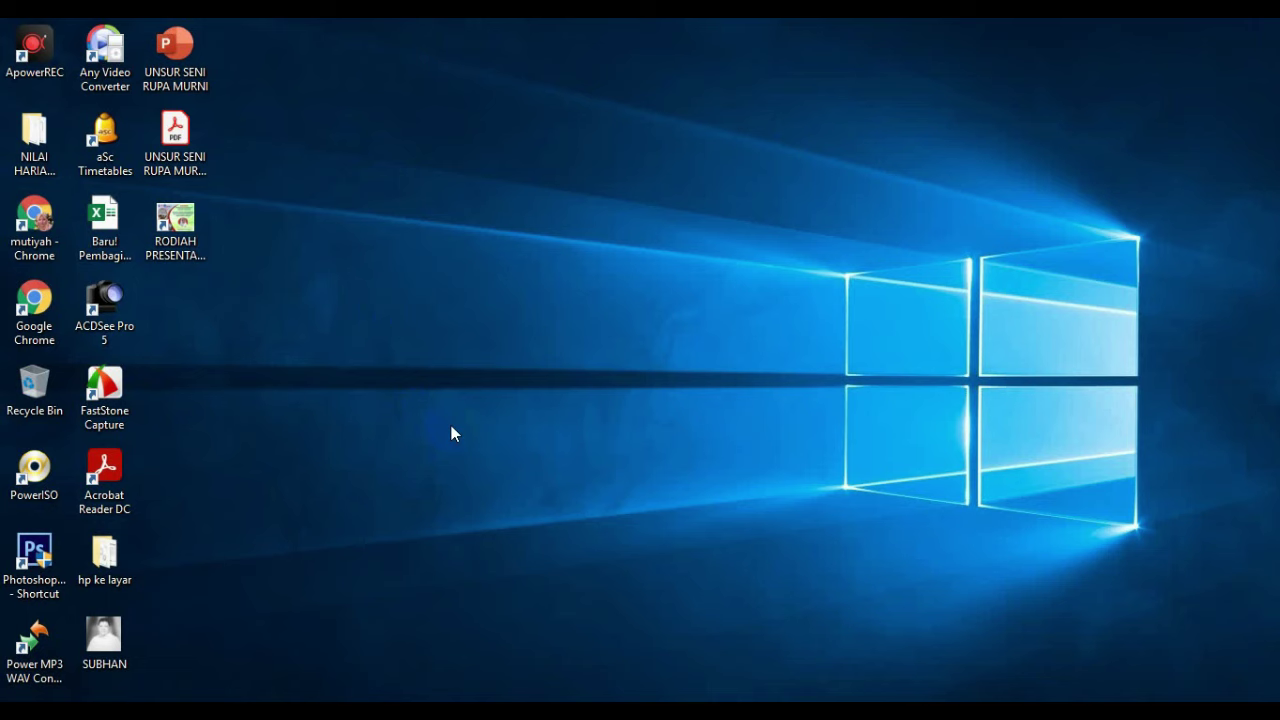
pyautogui.click(397, 328)
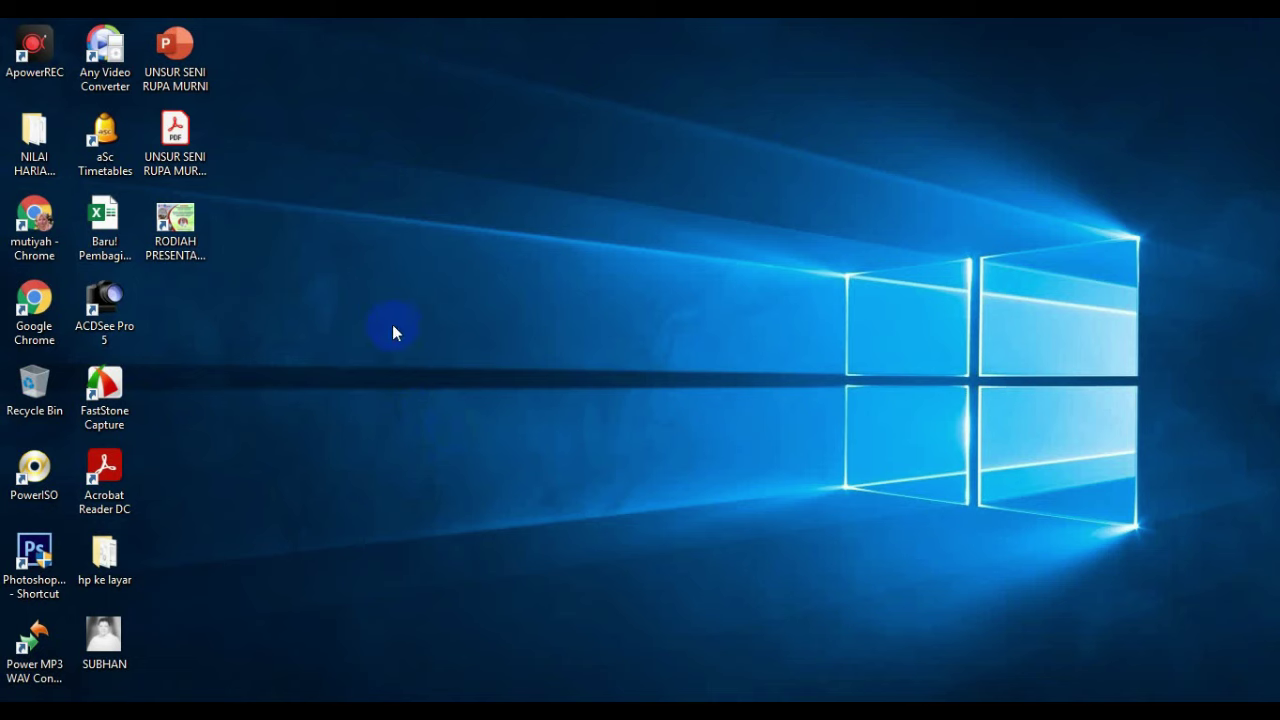